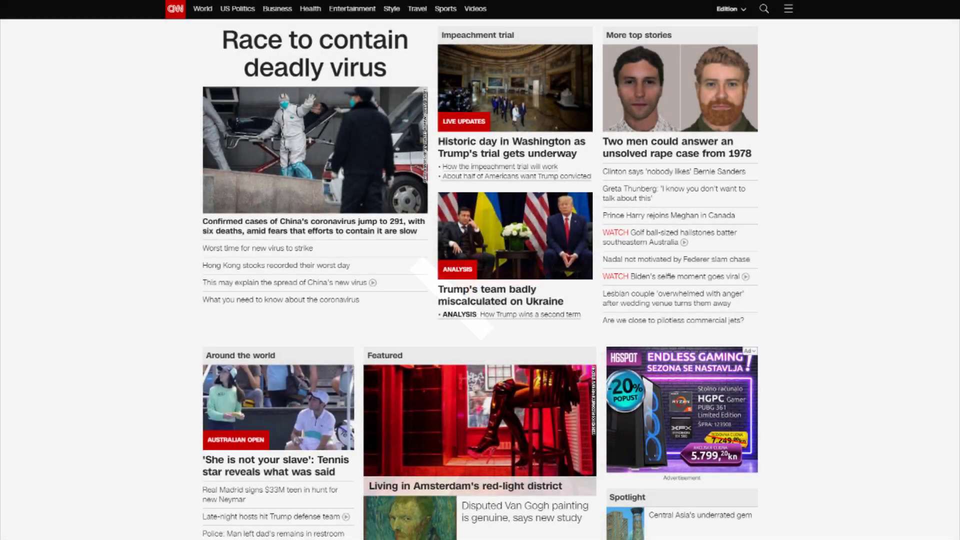
scroll(481, 270, down, 5)
scroll(480, 270, down, 5)
scroll(481, 271, down, 5)
scroll(481, 270, down, 5)
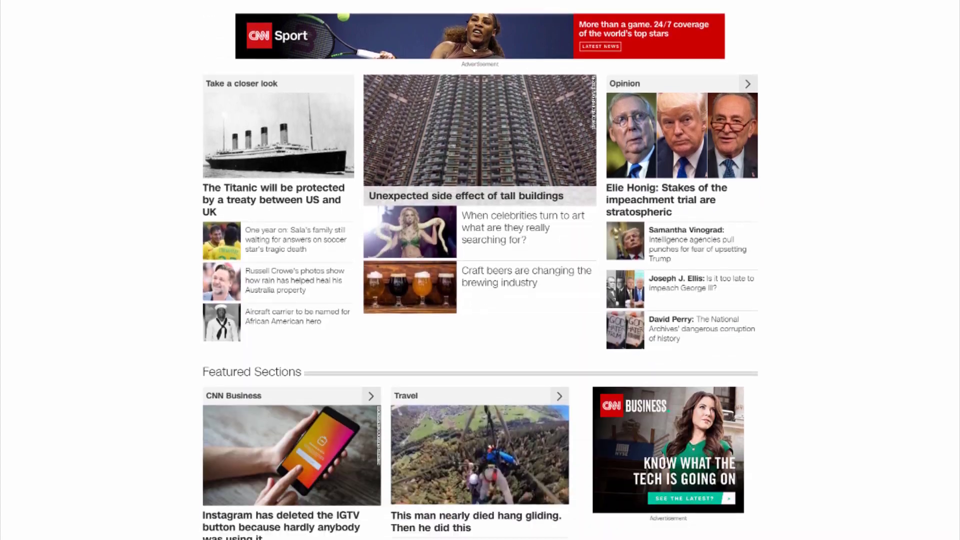
scroll(481, 270, down, 5)
scroll(480, 271, down, 5)
scroll(480, 271, down, 5)
scroll(480, 271, down, 5)
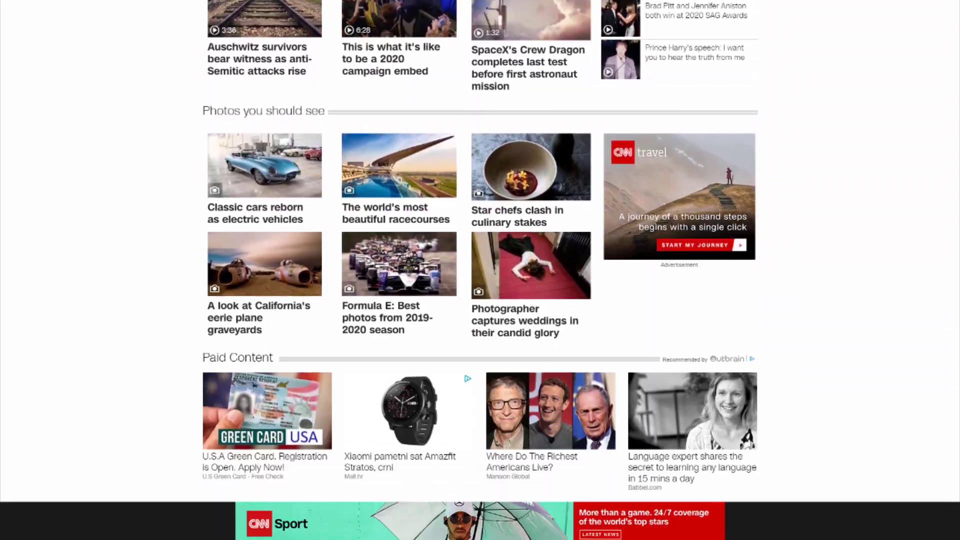
scroll(480, 270, down, 5)
scroll(481, 271, down, 5)
scroll(480, 270, down, 3)
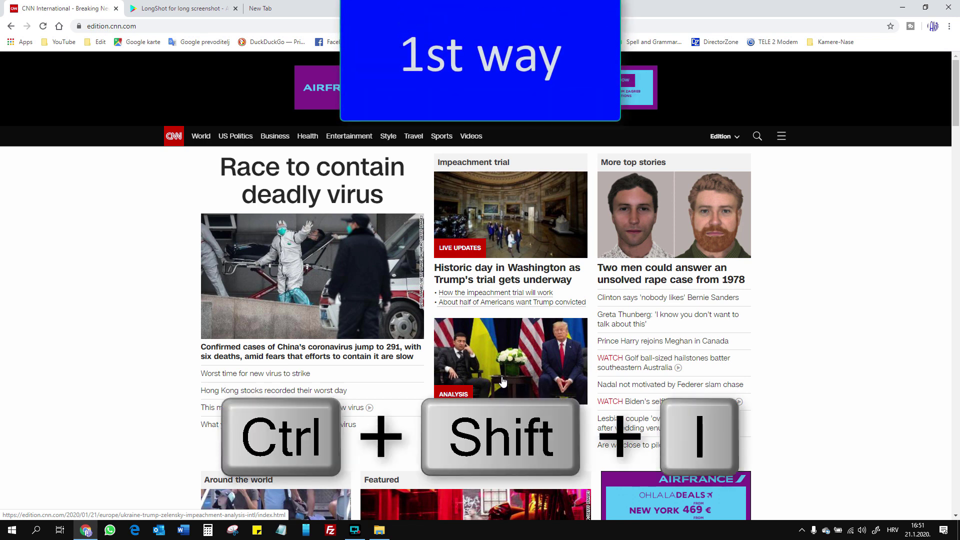
Step: Open DevTools and show the CNN page in the responsive 400 × 850 device preview
key(ctrl+shift+i)
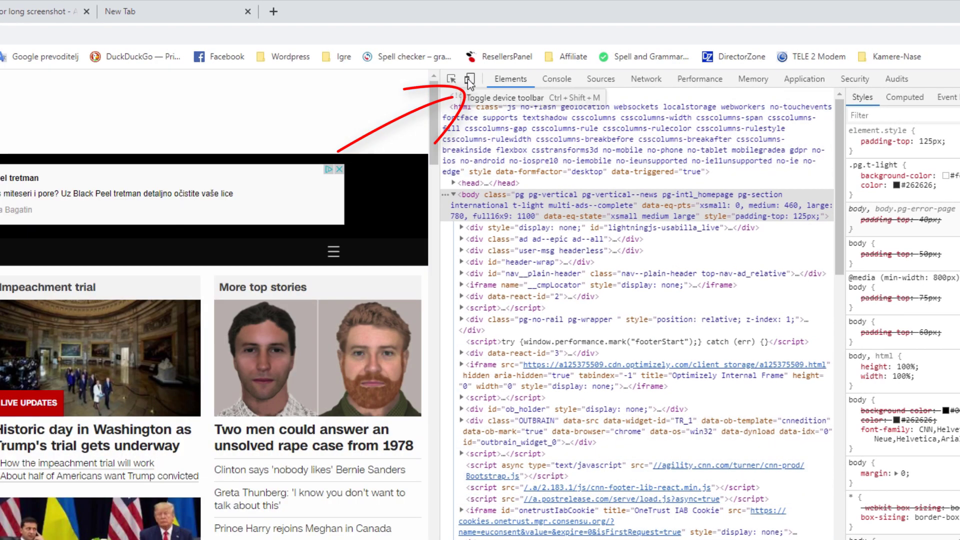
click(469, 79)
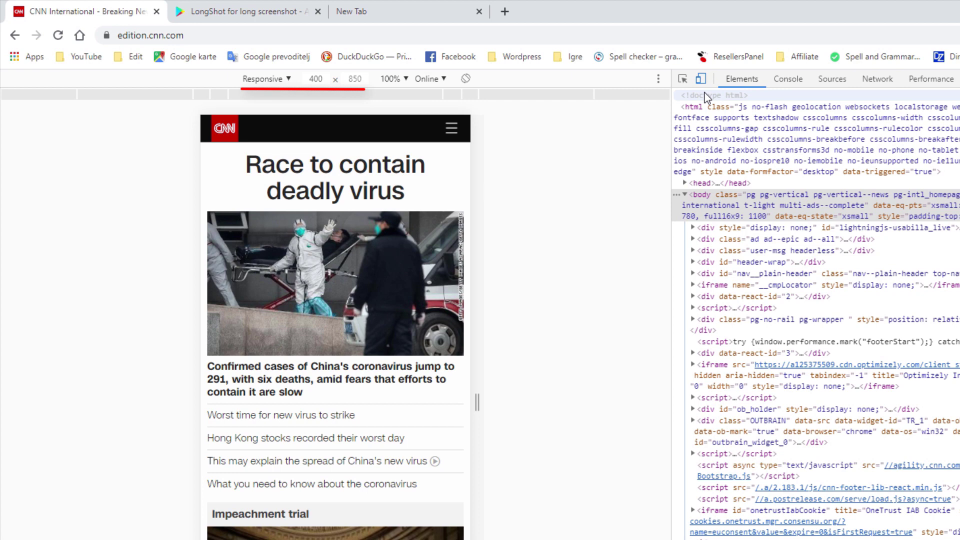
Step: Add a custom Desktop emulated device named Full HD at 1920 × 1080
click(289, 79)
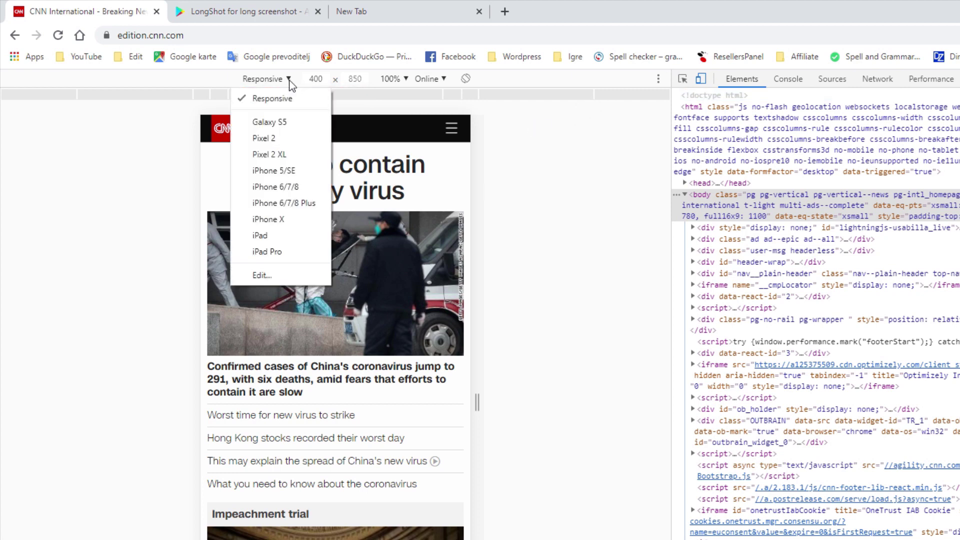
click(298, 277)
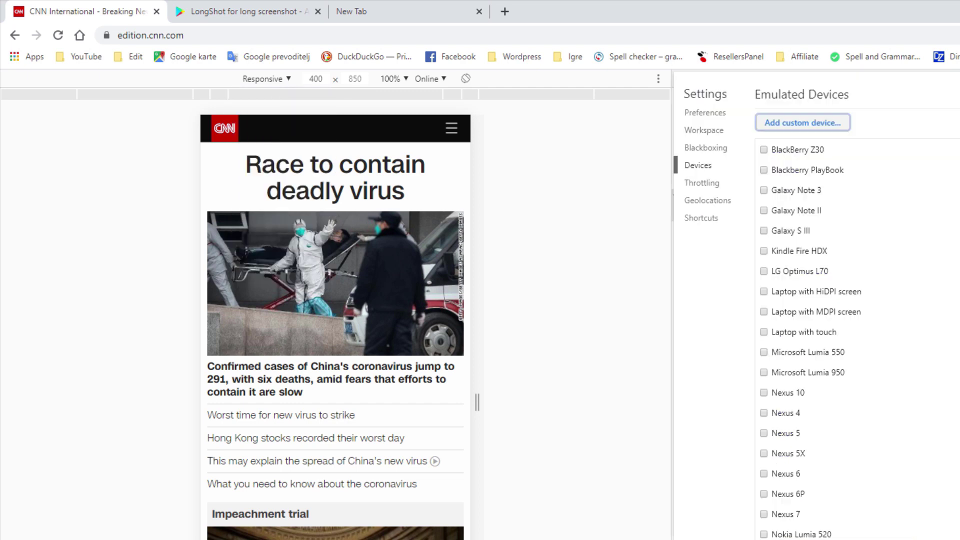
click(803, 123)
text(1080)
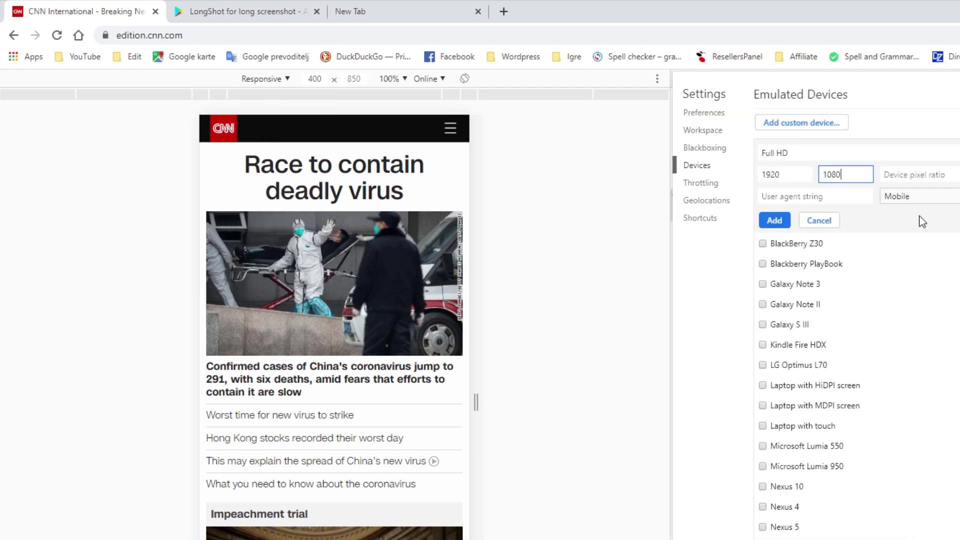
click(919, 196)
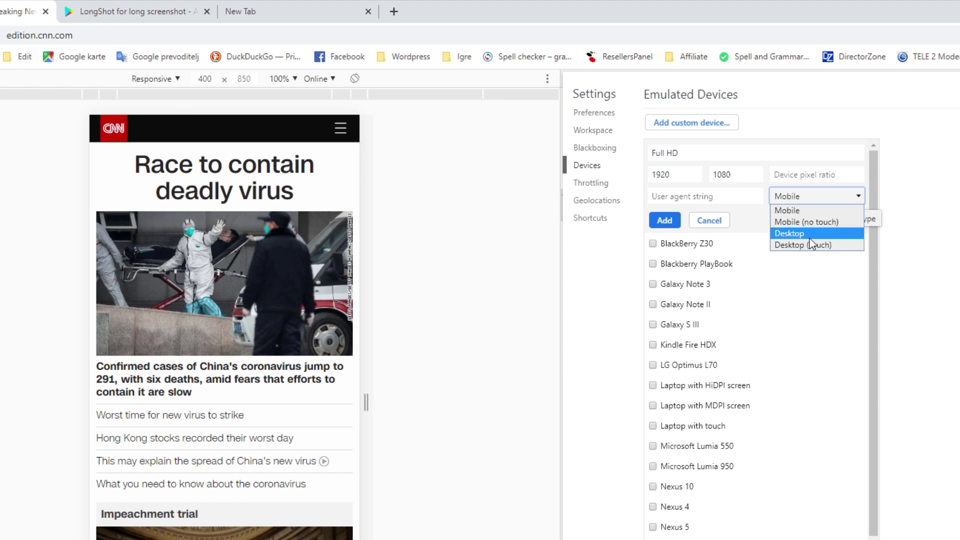
click(811, 234)
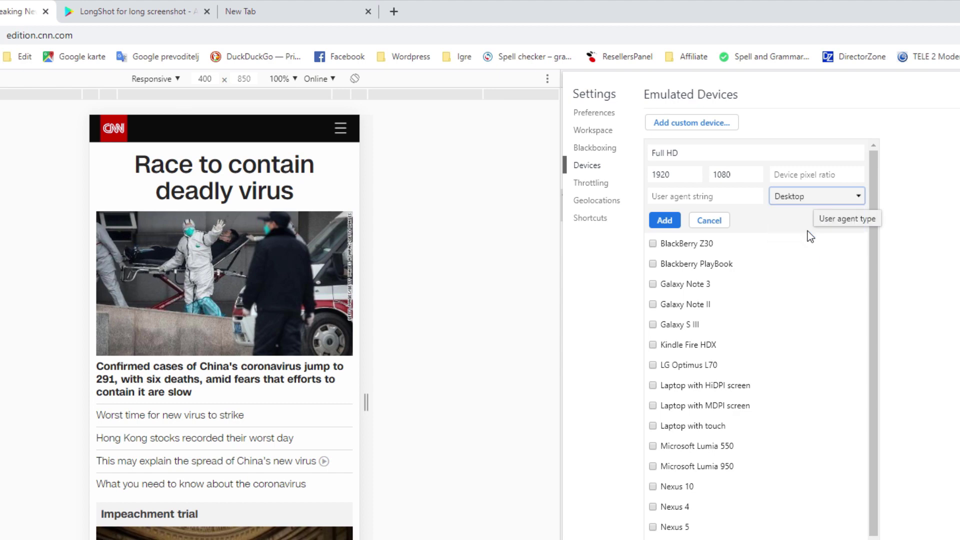
click(664, 220)
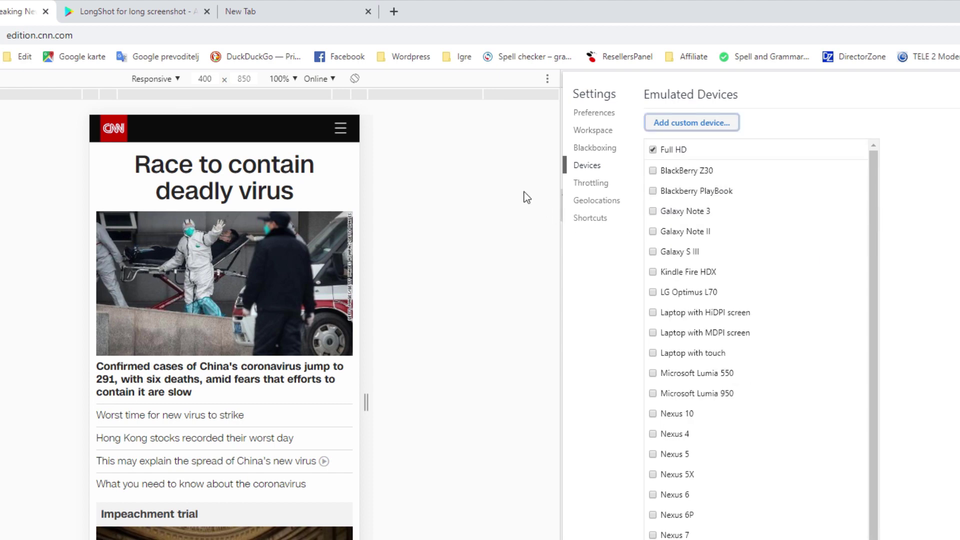
key(Escape)
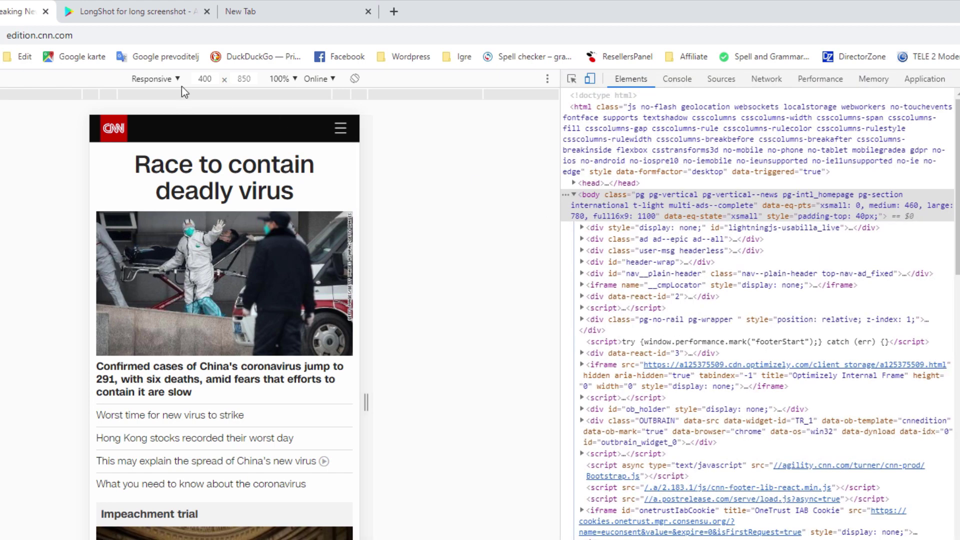
Step: Emulate the Full HD device and capture a full-size screenshot of the CNN page
click(156, 79)
click(161, 122)
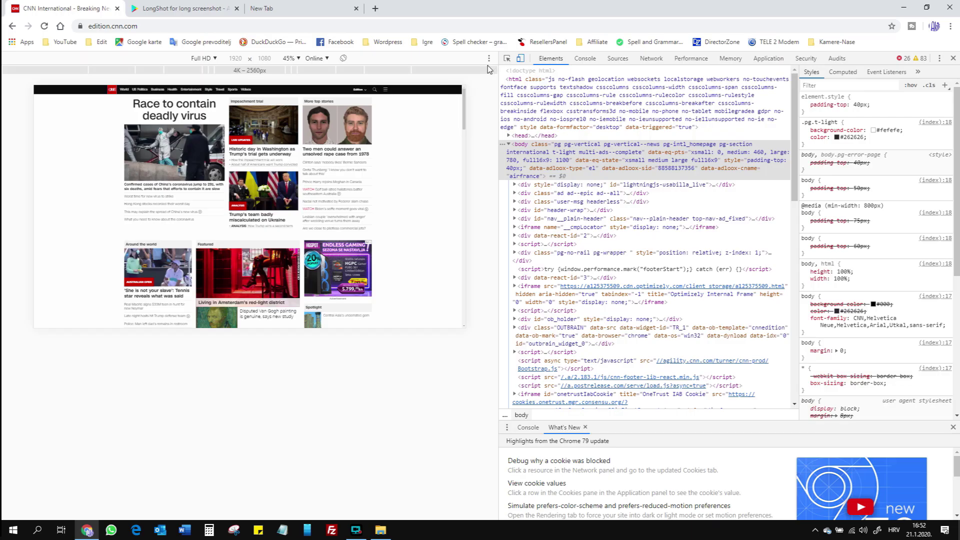
click(489, 59)
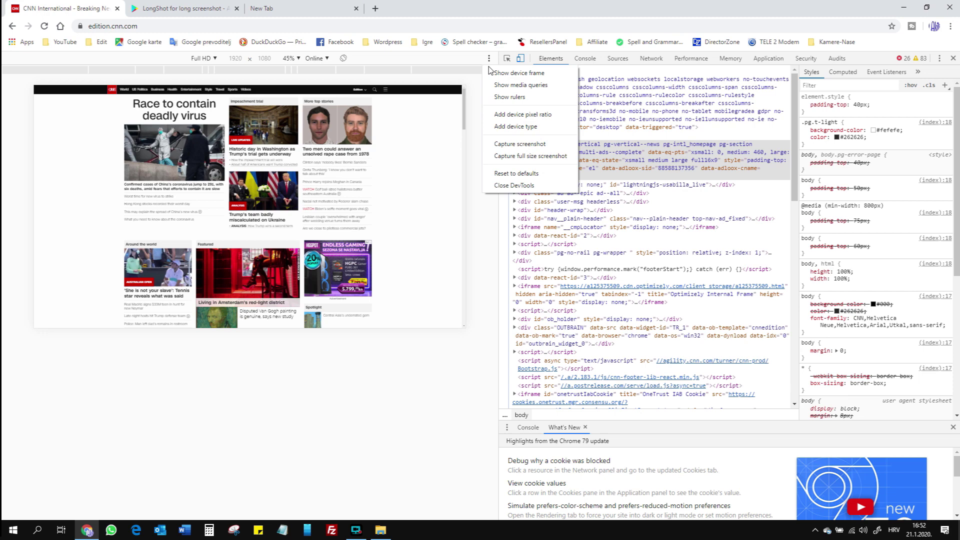
click(530, 157)
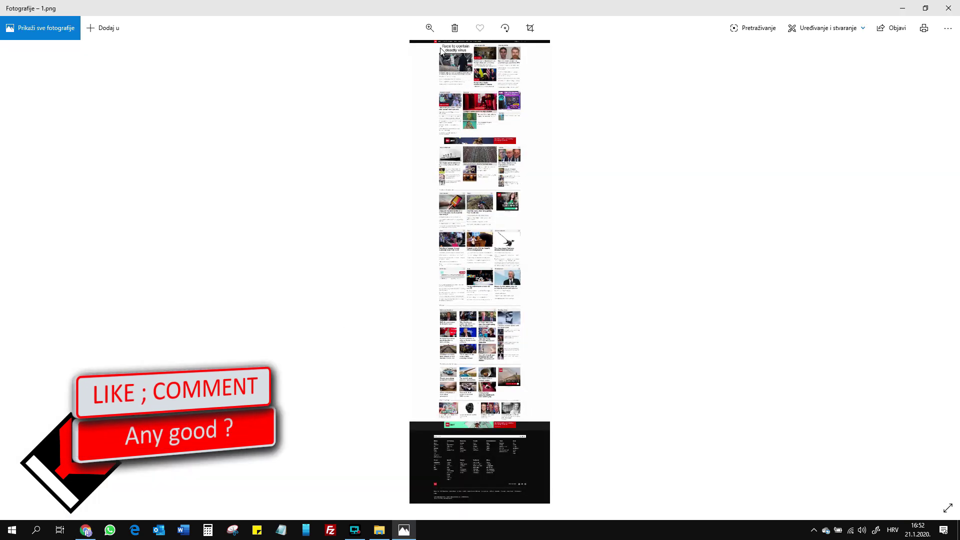
Step: Zoom into the long 1.png CNN screenshot in Photos to inspect it
click(431, 28)
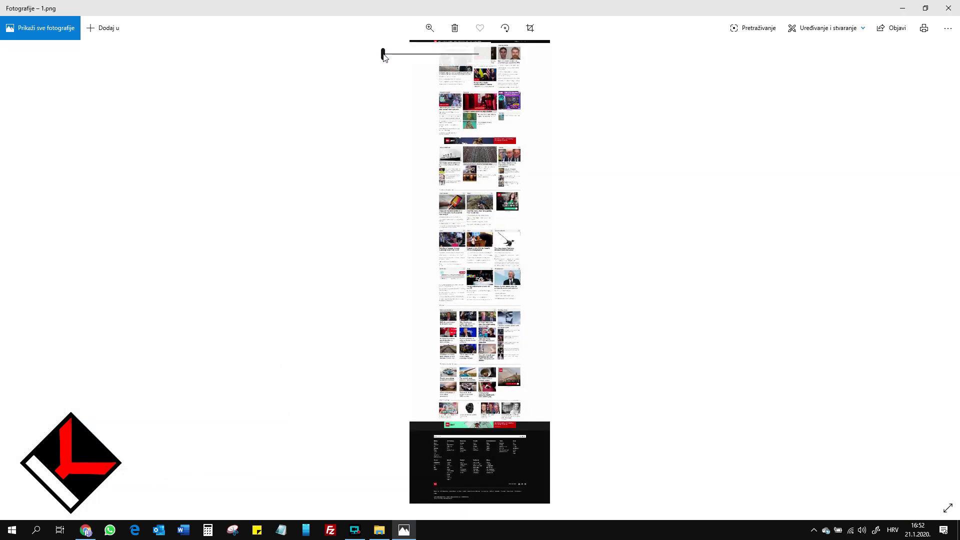
drag(383, 54, 393, 56)
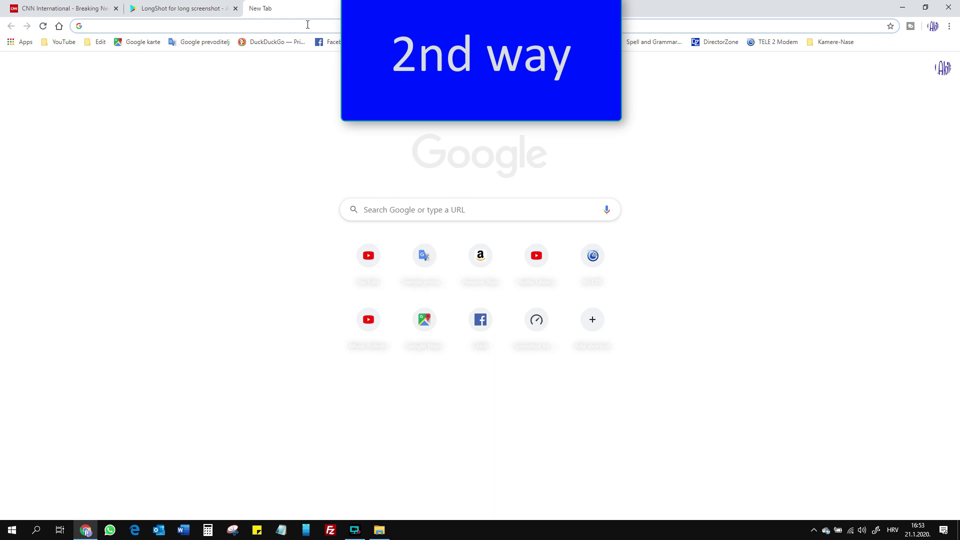
text(chrome)
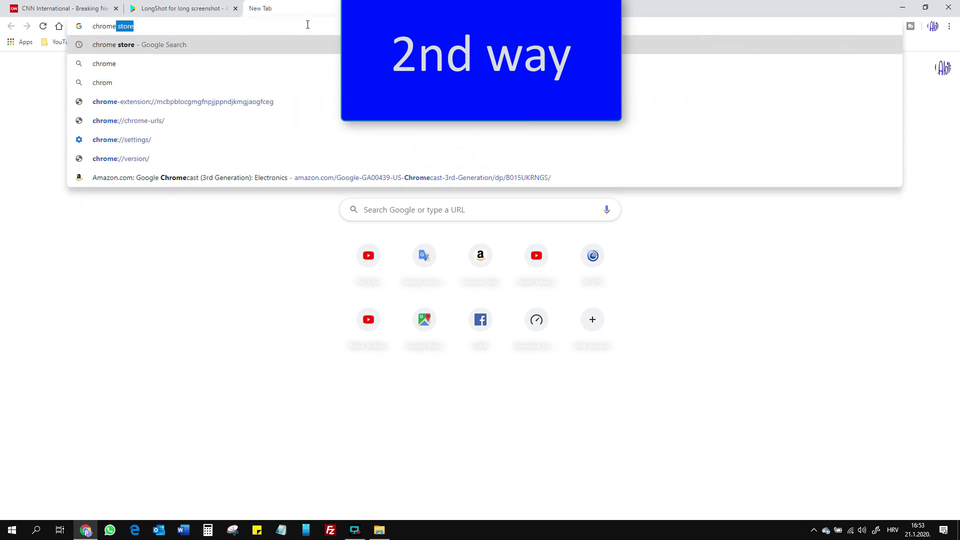
Step: Search for 'chrome store' and go to the Chrome Web Store extensions page
key(Return)
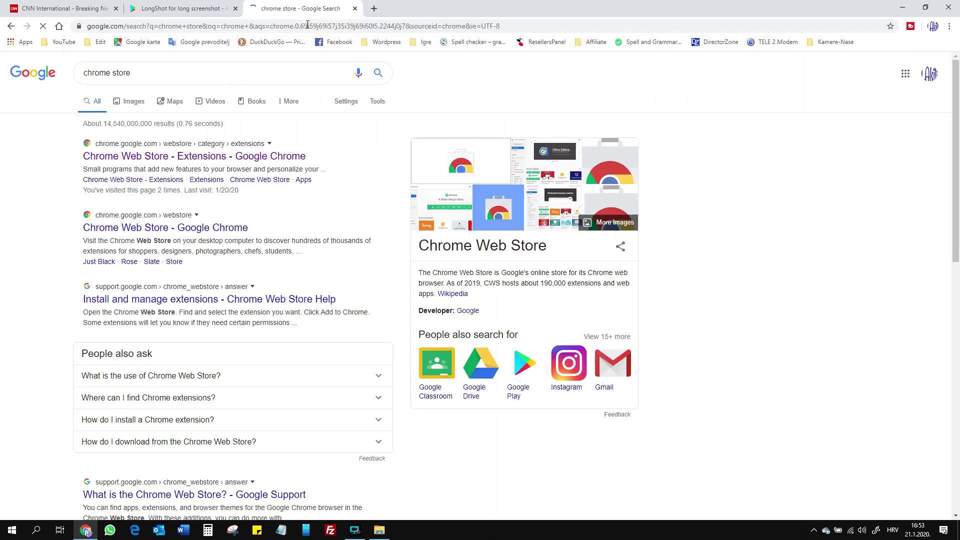
click(259, 157)
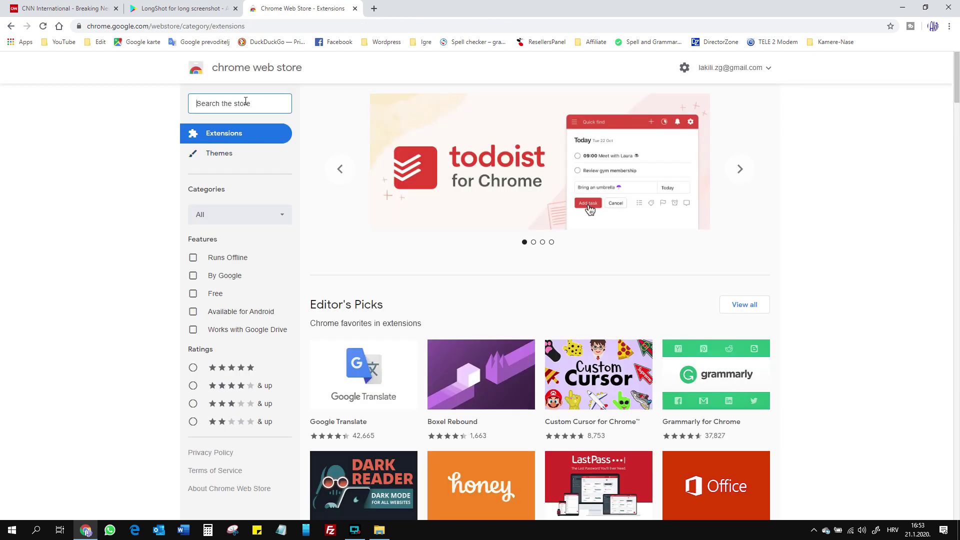
text(fireshot)
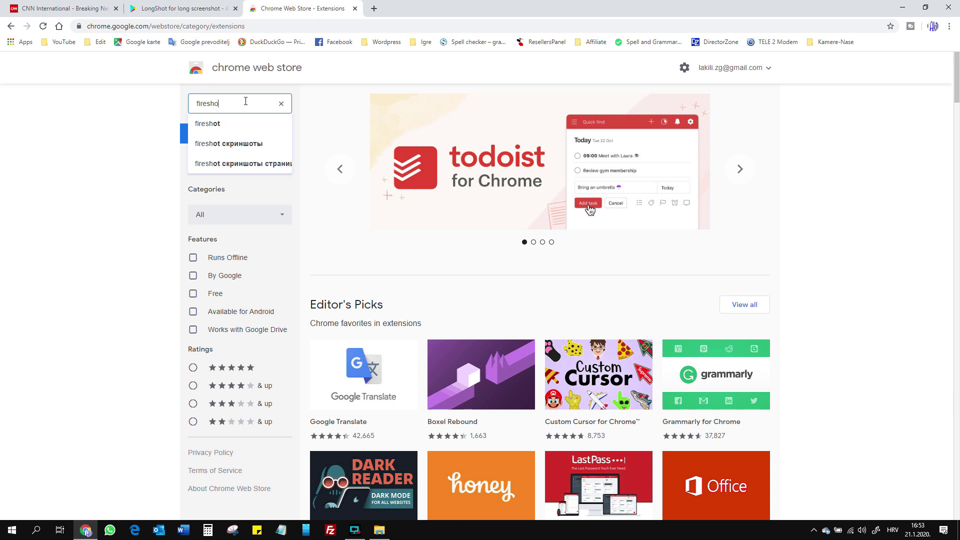
Step: Search the store for 'fireshot' and add the FireShot extension to Chrome
key(Return)
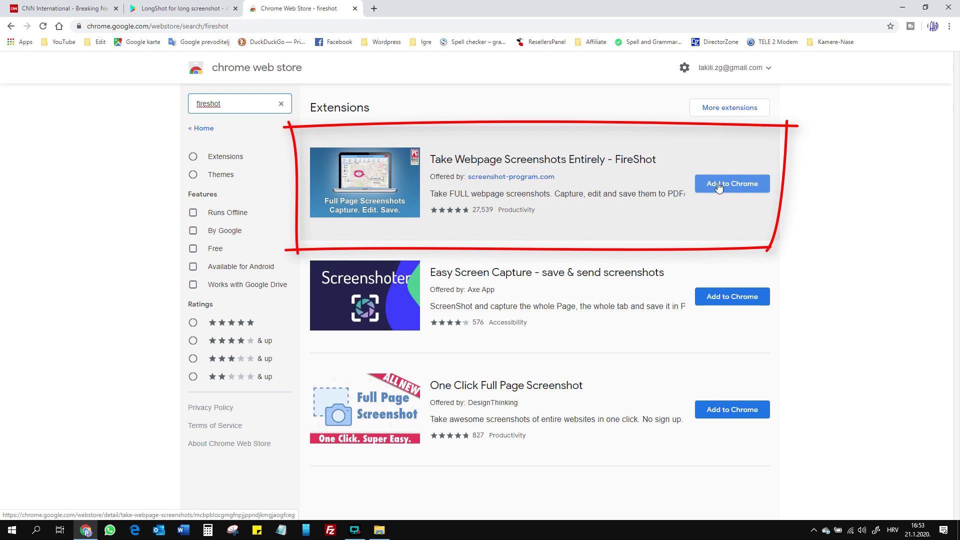
click(720, 187)
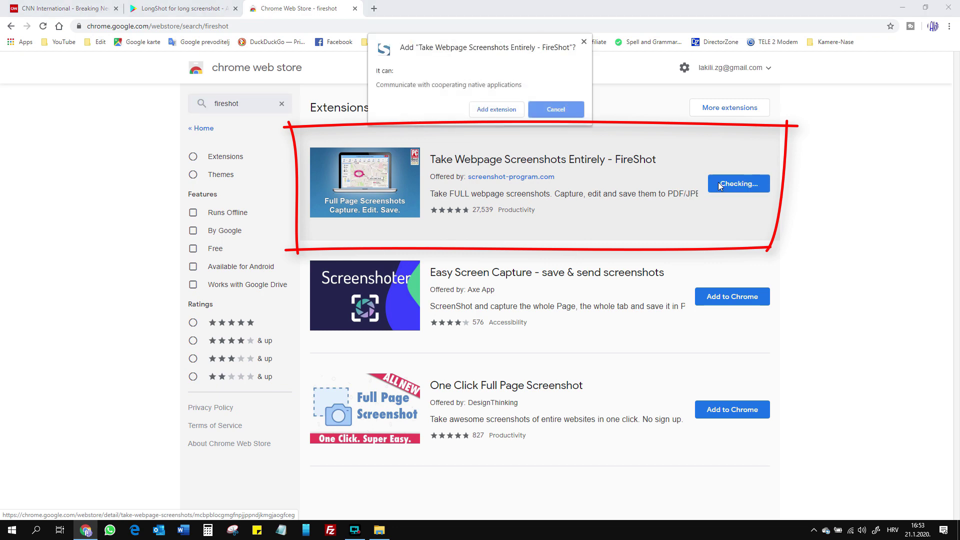
click(497, 110)
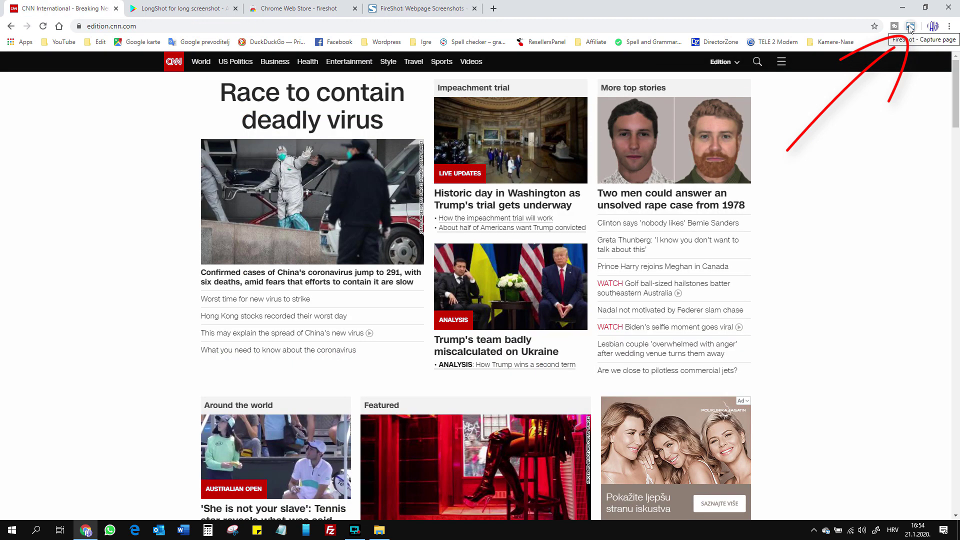
Step: Capture the entire CNN page with FireShot, save it as 2.png, and open it
click(911, 29)
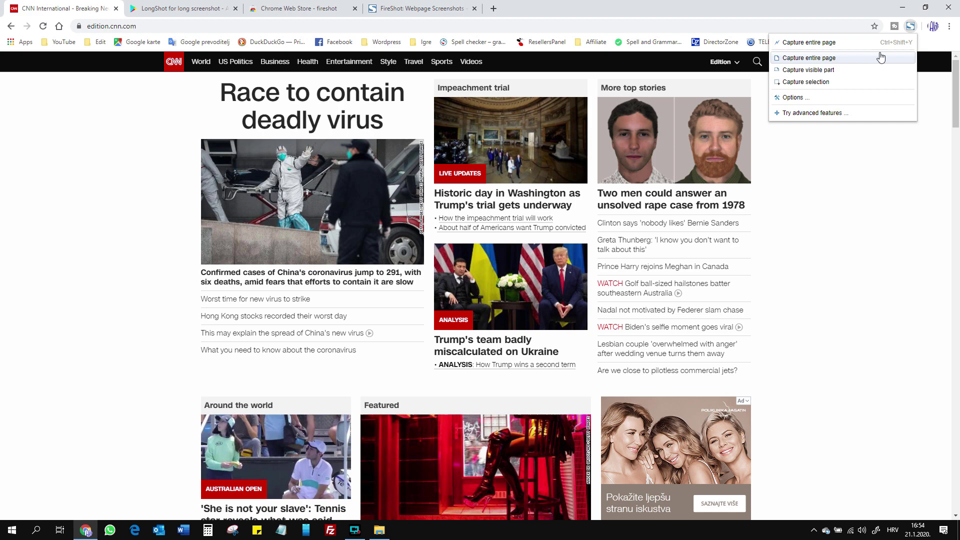
click(881, 57)
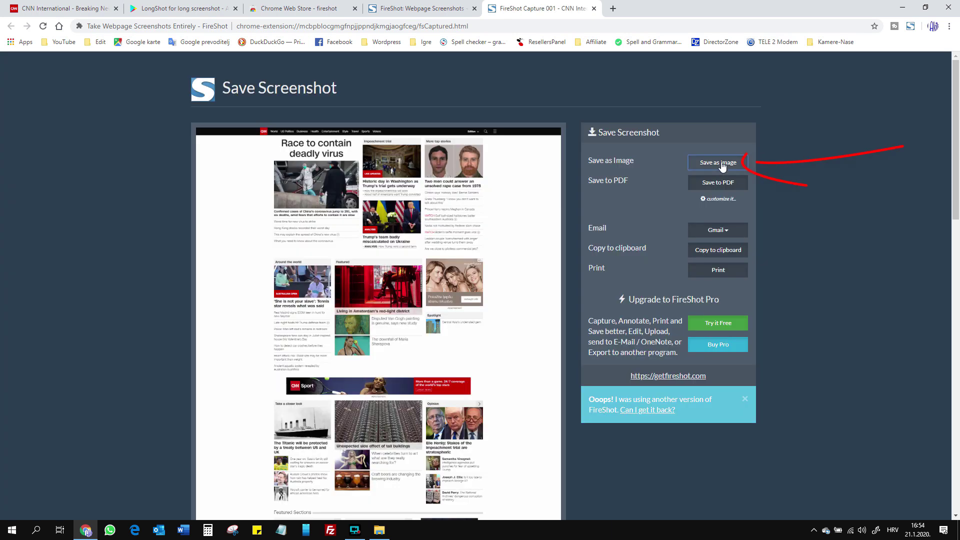
click(722, 166)
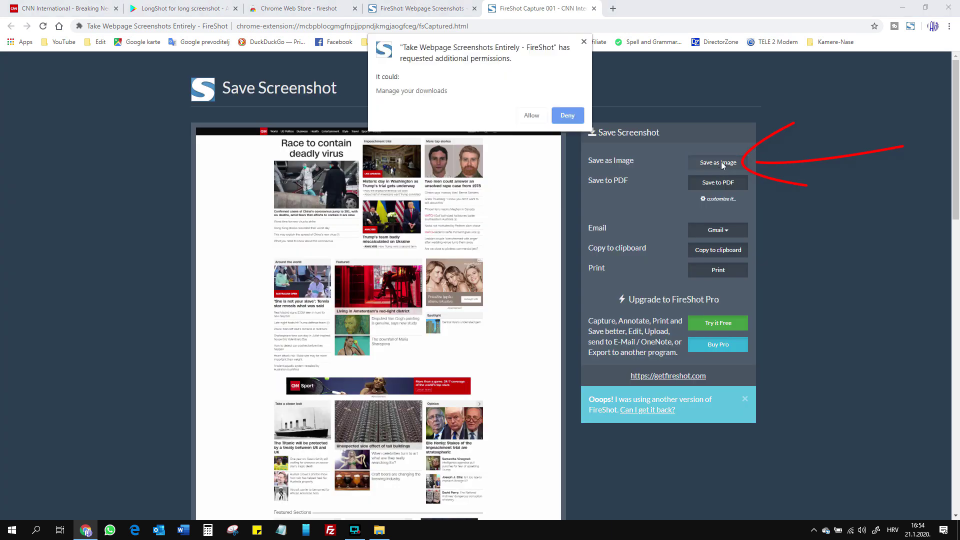
click(530, 116)
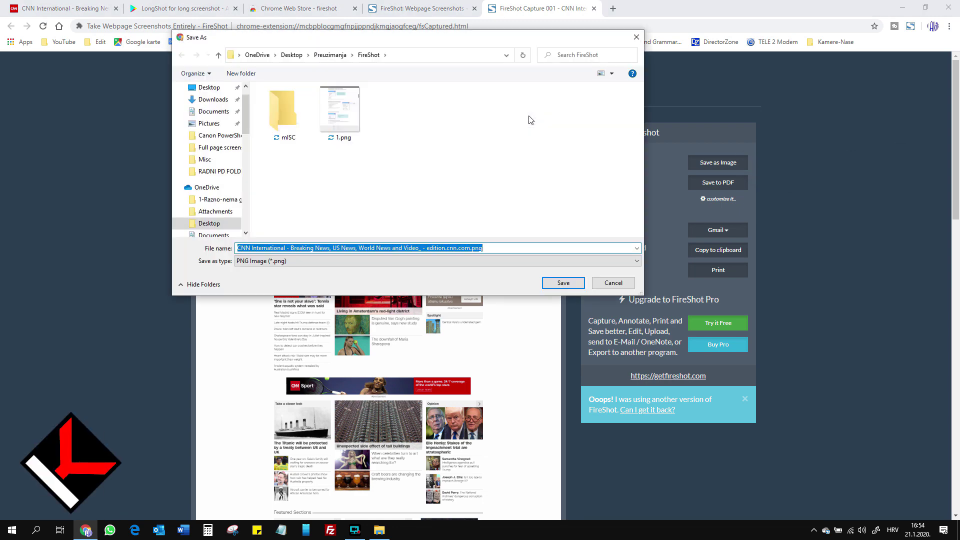
click(561, 282)
click(105, 510)
click(118, 444)
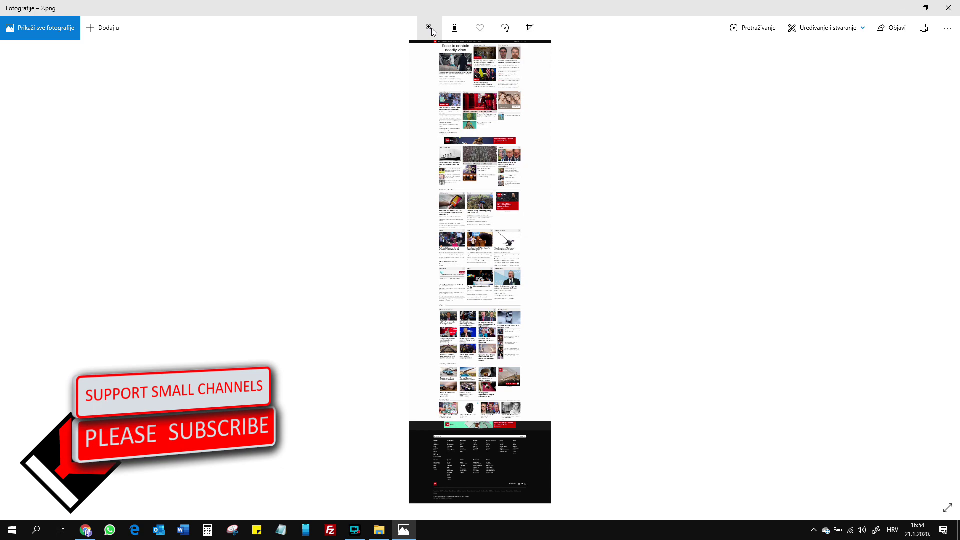
Step: Zoom into 2.png to view the CNN Featured Sections in detail
click(432, 28)
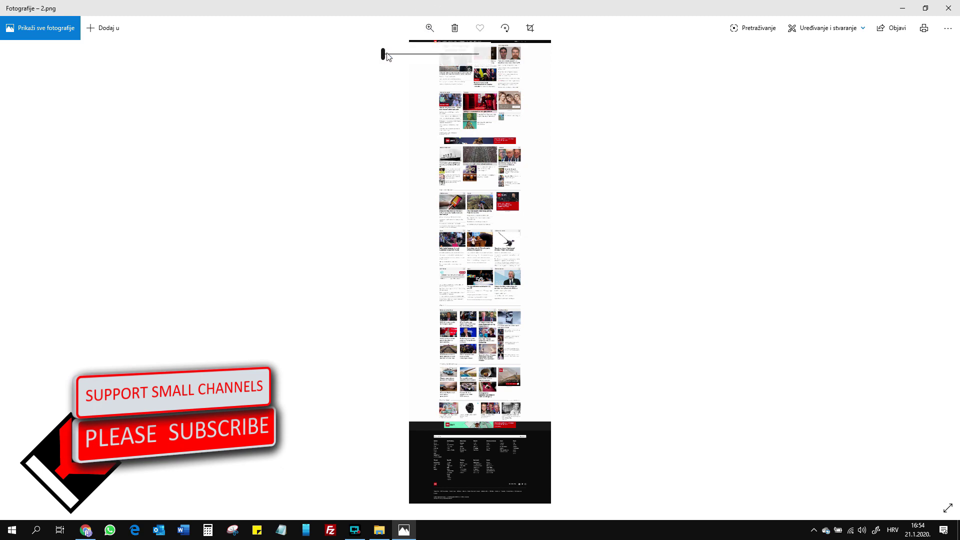
drag(383, 53, 406, 53)
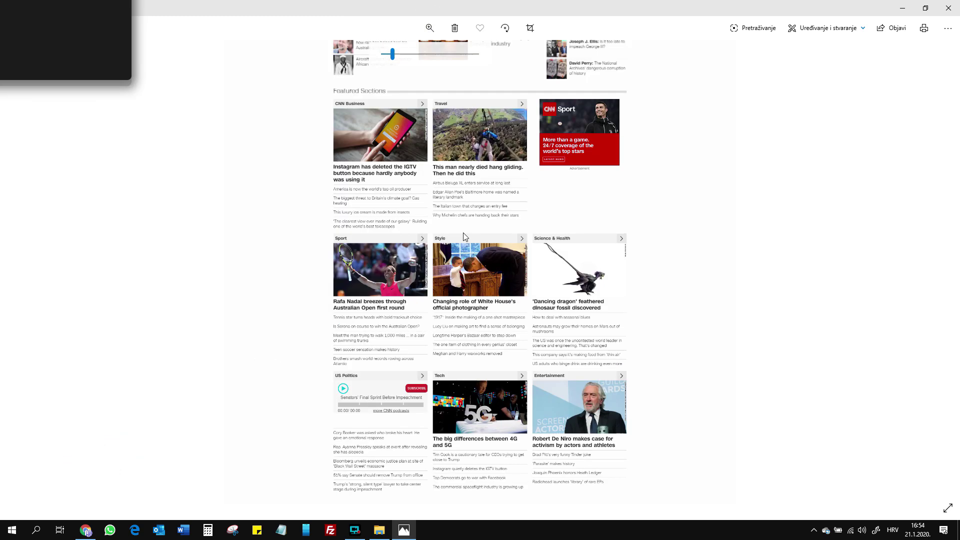